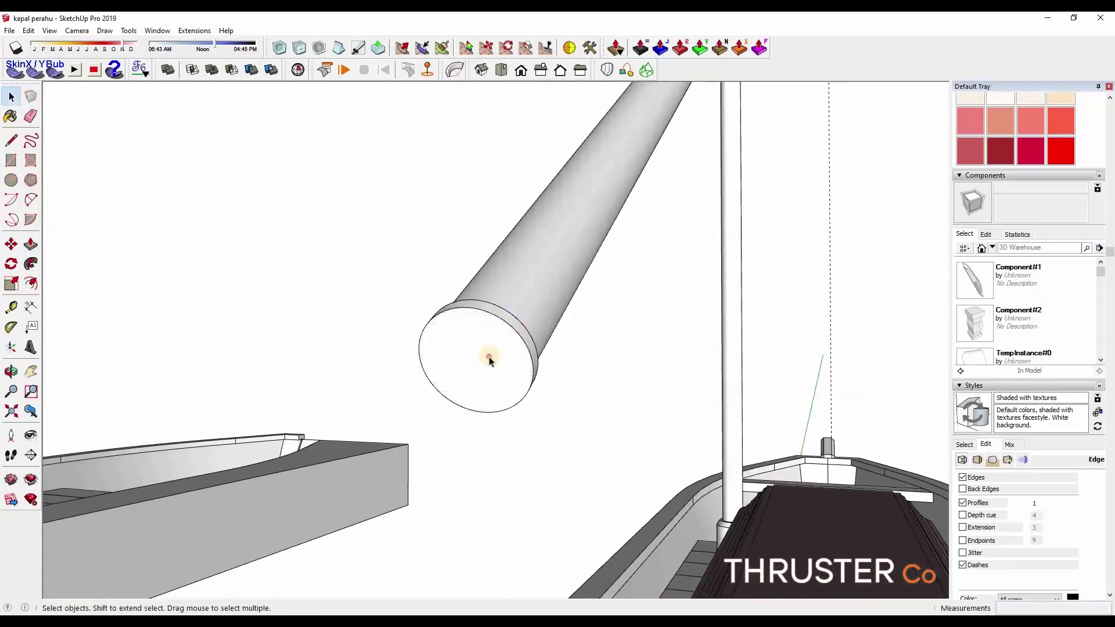
Select the boom pole's end cap and view both boats from above.
click(489, 361)
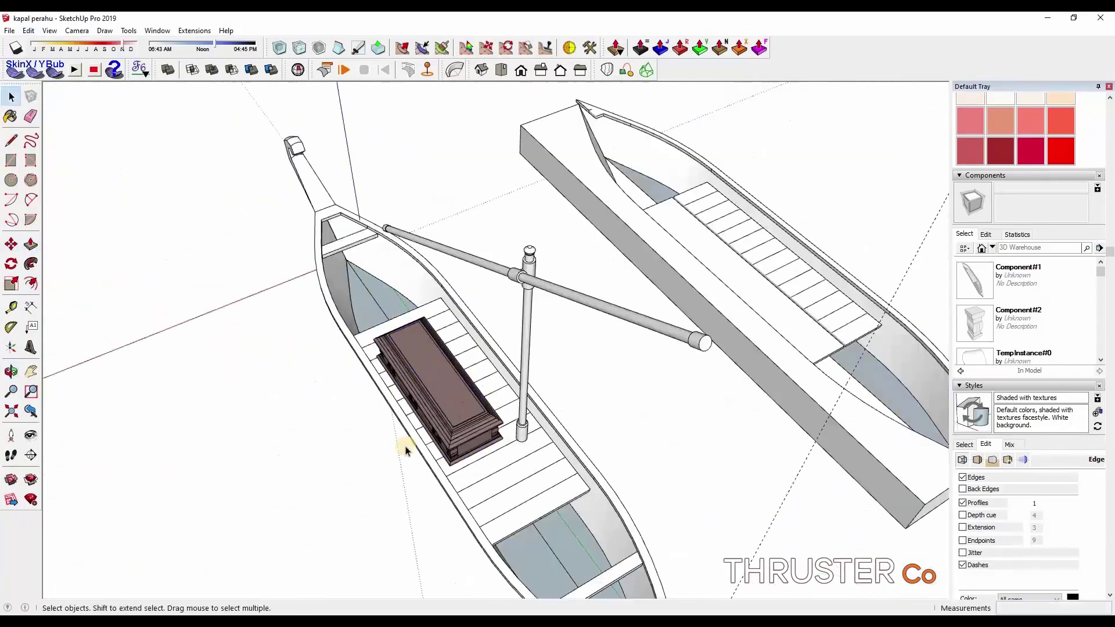
middle_drag(572, 513, 335, 482)
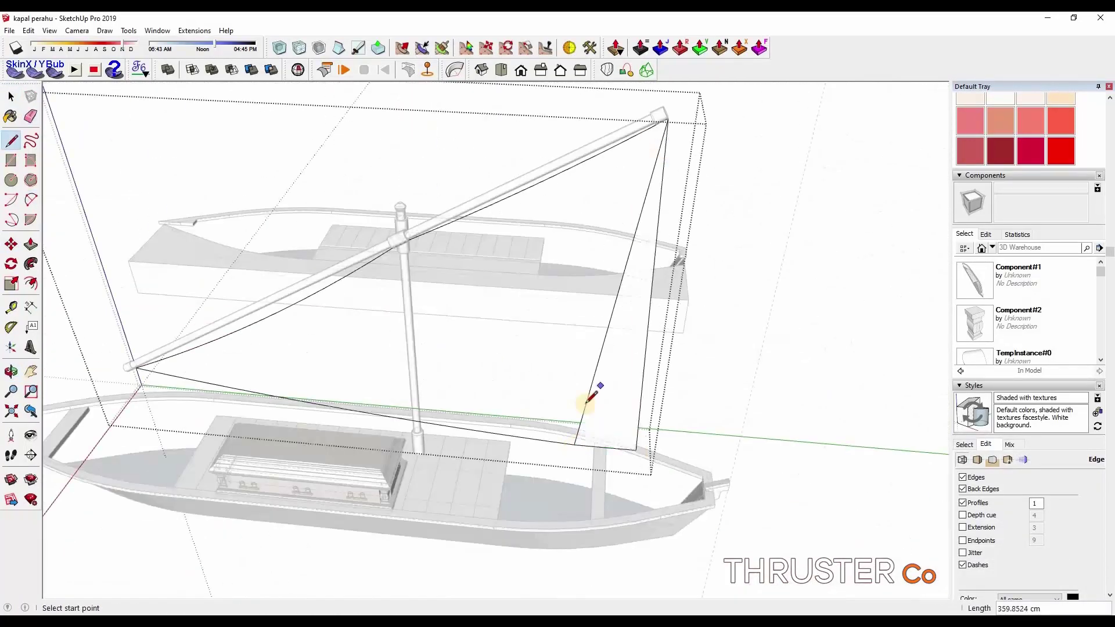
Close the sail outline between mast and boom into a face, then view the sail close up.
click(588, 401)
middle_drag(588, 401, 594, 296)
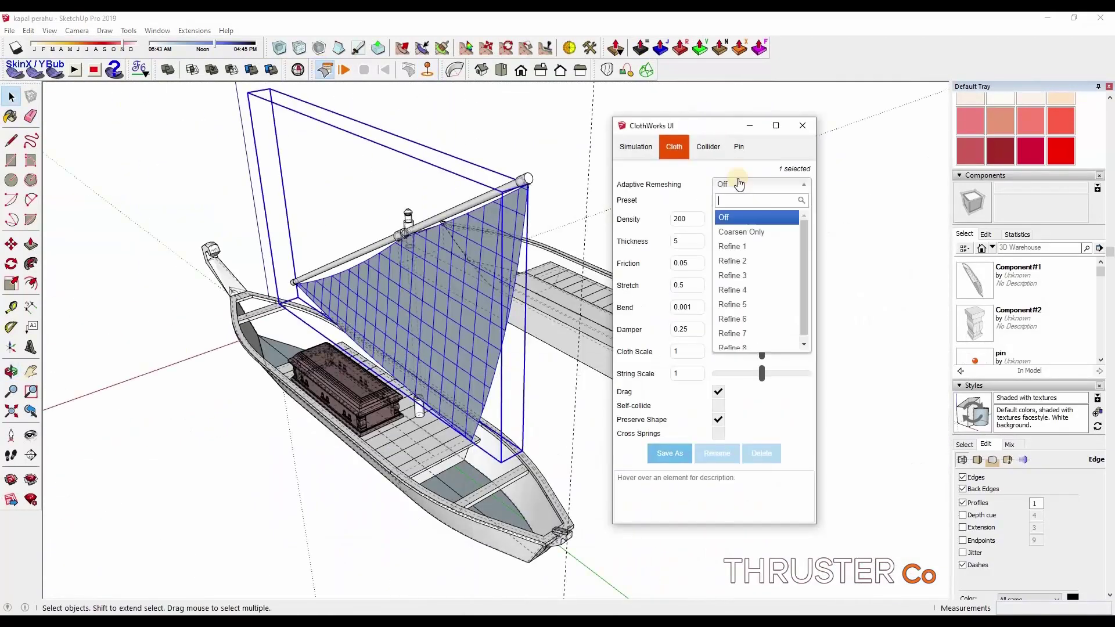
mouse_move(710, 501)
middle_down()
mouse_move(288, 451)
mouse_move(642, 369)
mouse_move(279, 197)
mouse_move(606, 509)
middle_up()
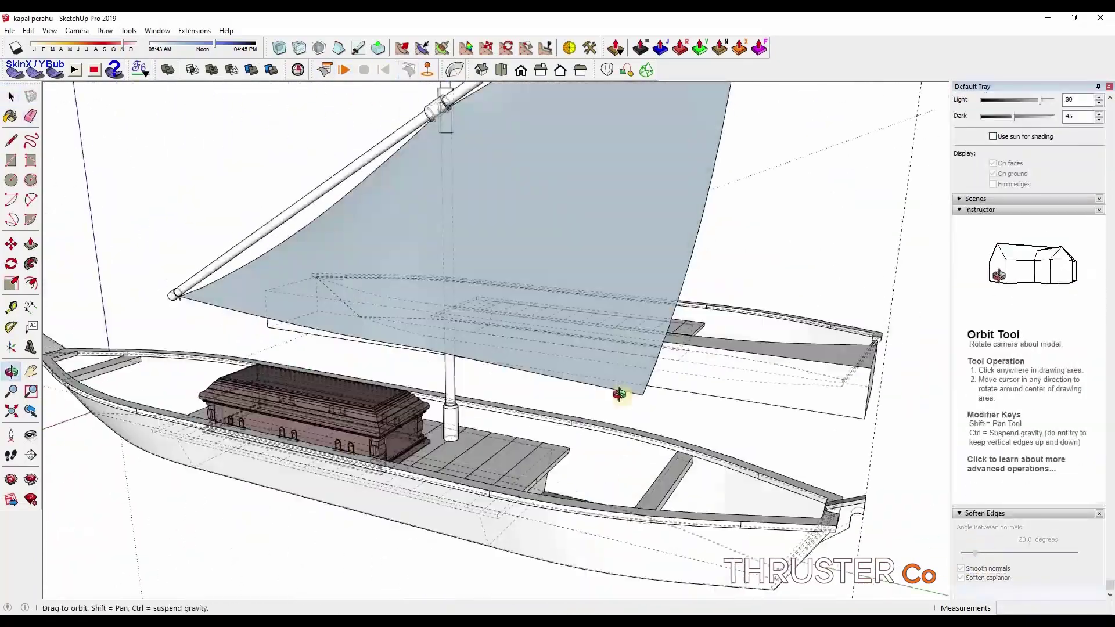